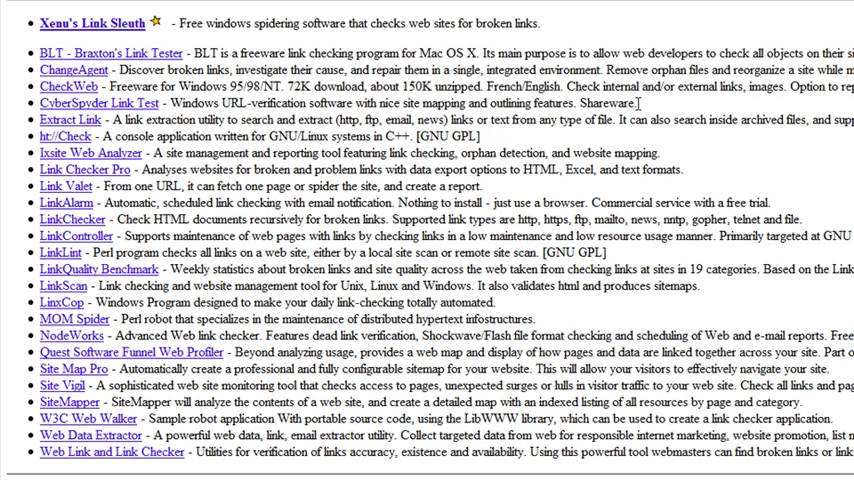
pyautogui.scroll(3, 410, 80)
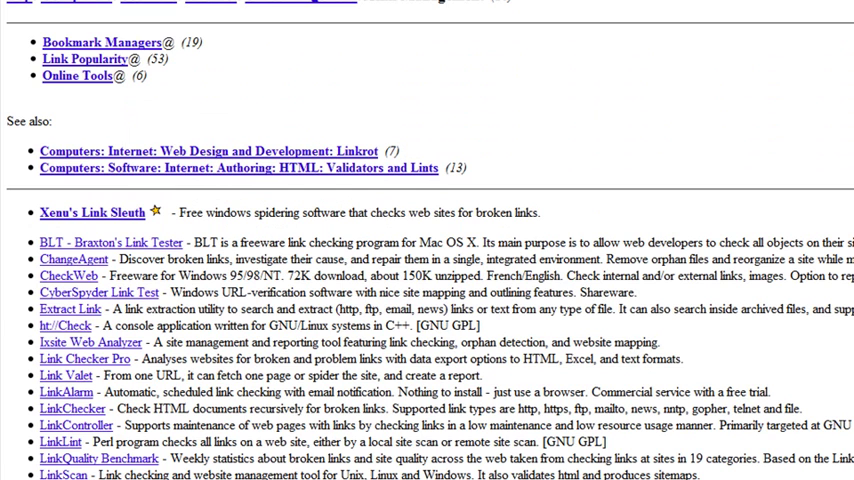